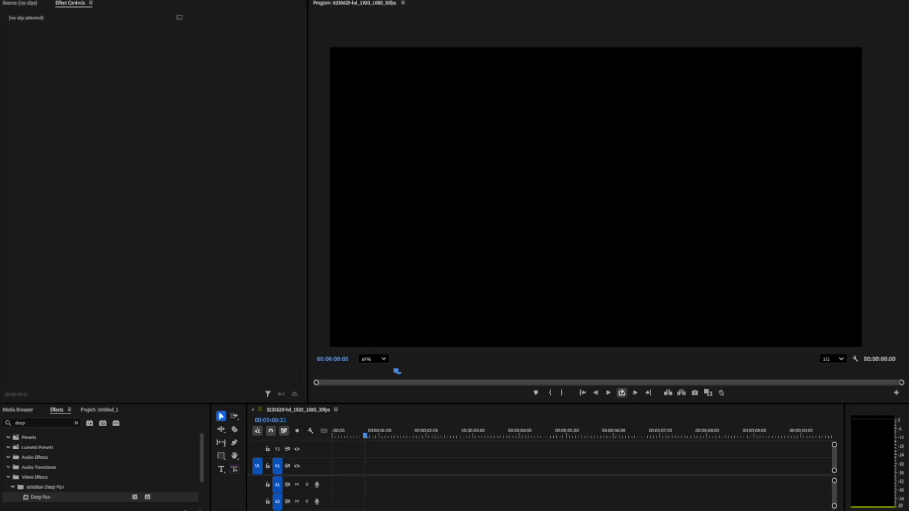
Place the canyon photo at the start of V1, scale it to 40, and apply Deep Pan.
drag(328, 462, 341, 466)
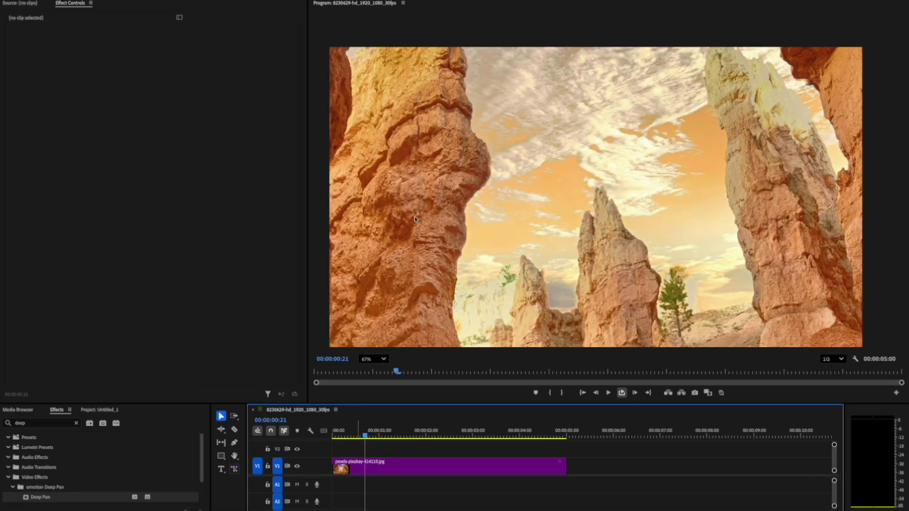
click(410, 467)
drag(97, 60, 103, 55)
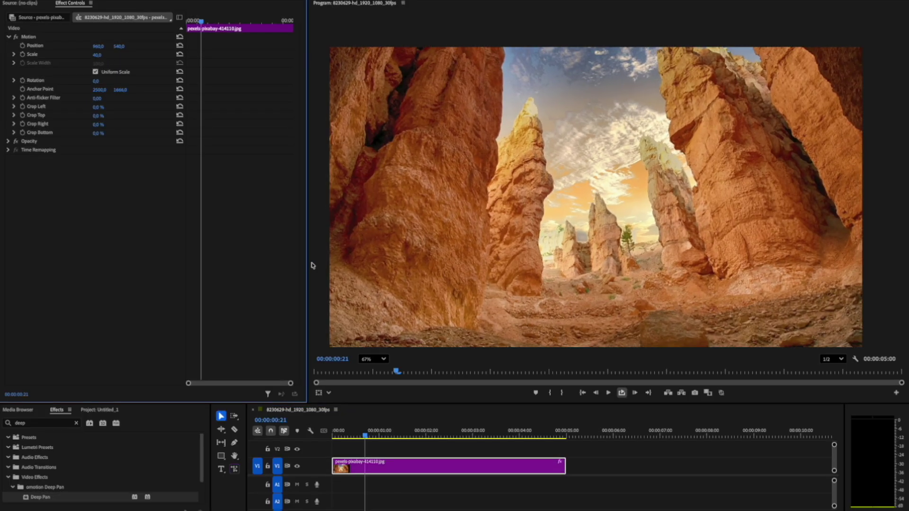
drag(52, 494, 376, 467)
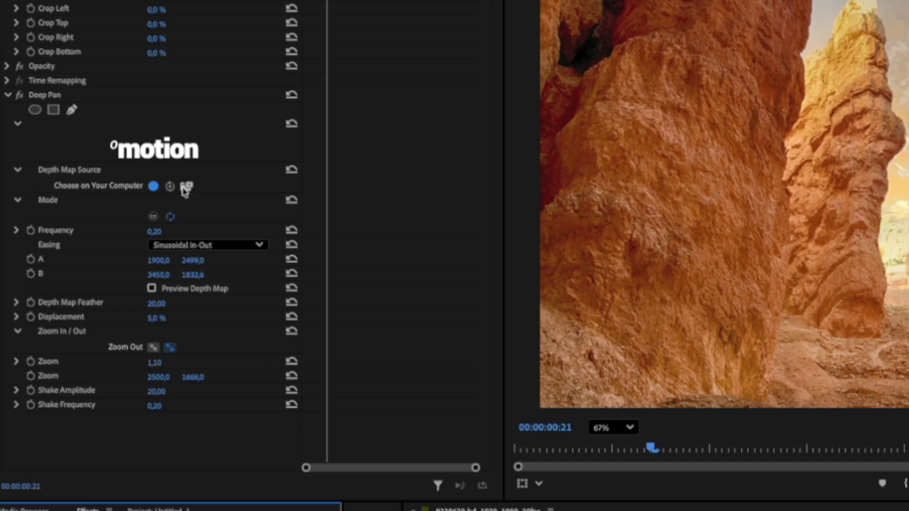
click(154, 216)
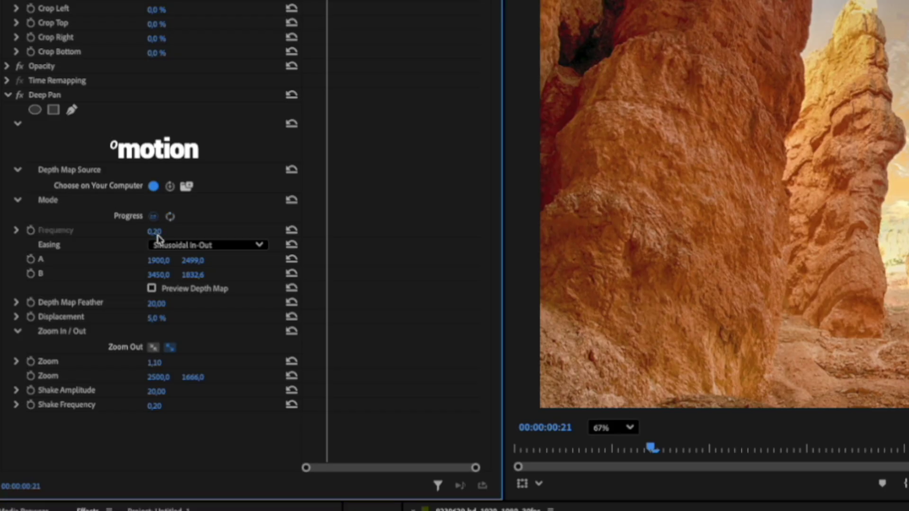
Keyframe Deep Pan Progress from 0% on the first frame to 100% at the end, keeping Sinusoidal In-Out easing.
key(Home)
click(30, 230)
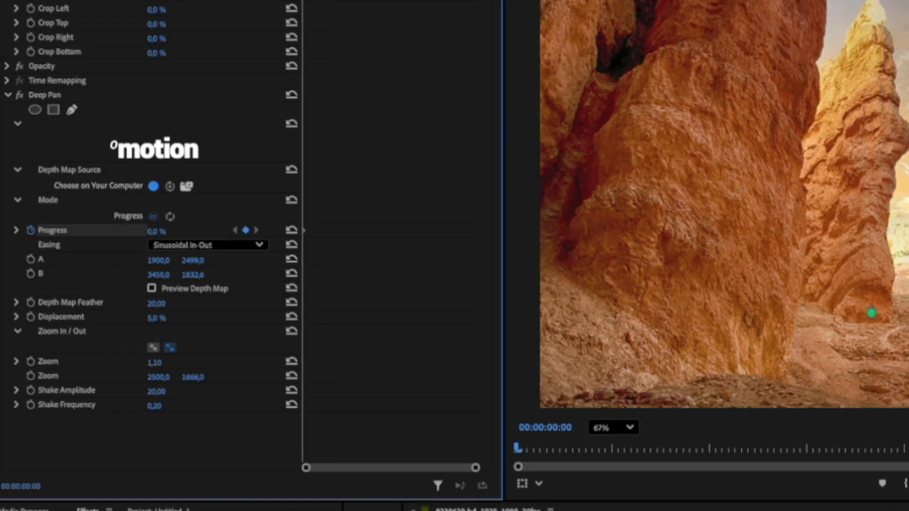
key(End)
click(150, 231)
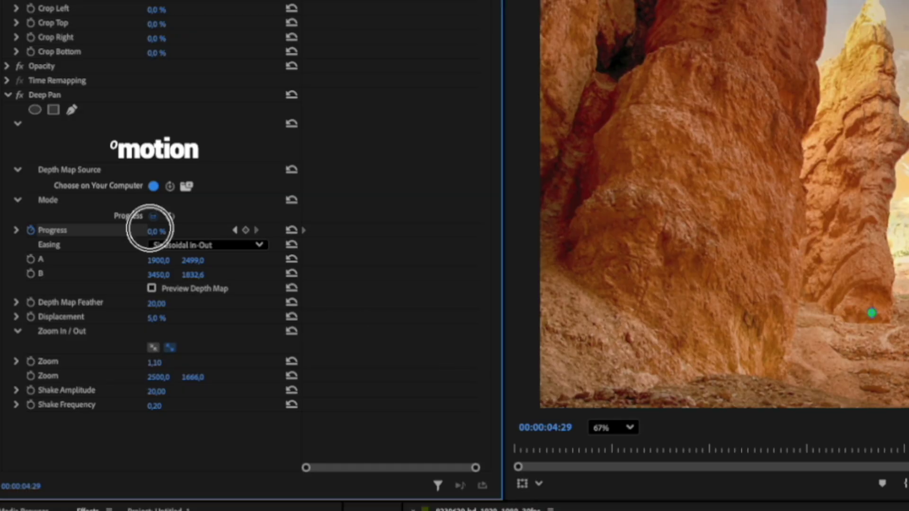
text(100)
key(Return)
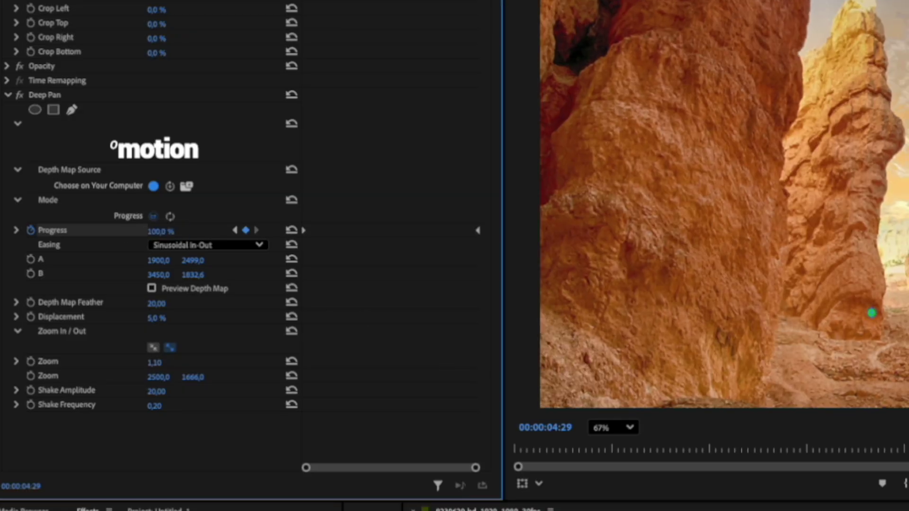
click(189, 247)
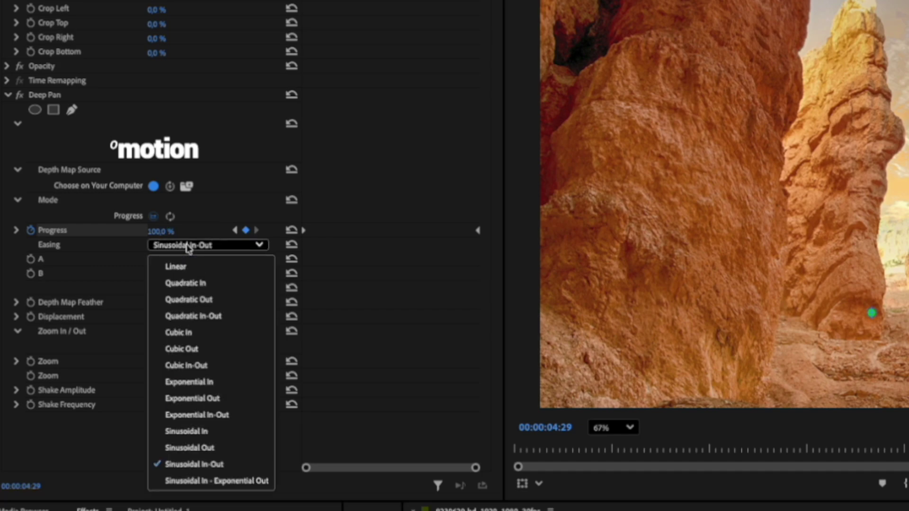
click(212, 467)
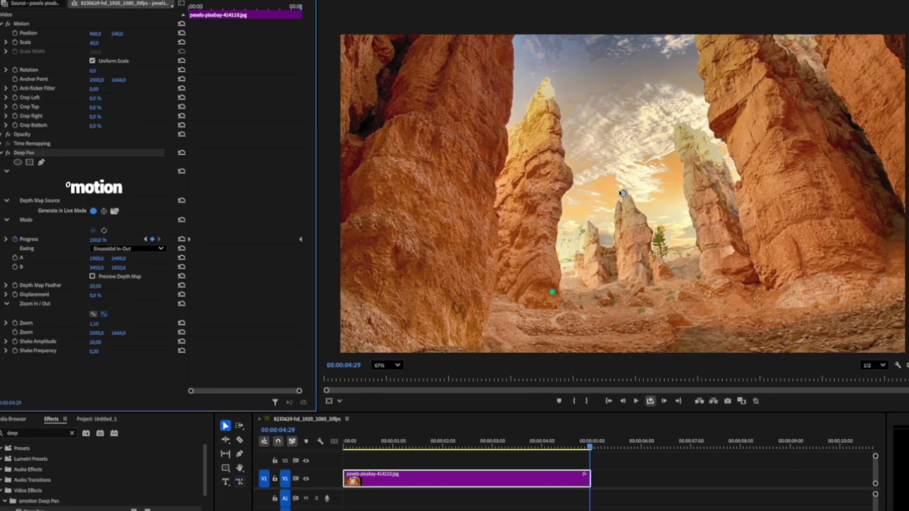
Move Deep Pan point A, point B and the zoom centre onto the left rock.
drag(552, 293, 416, 315)
drag(707, 199, 492, 45)
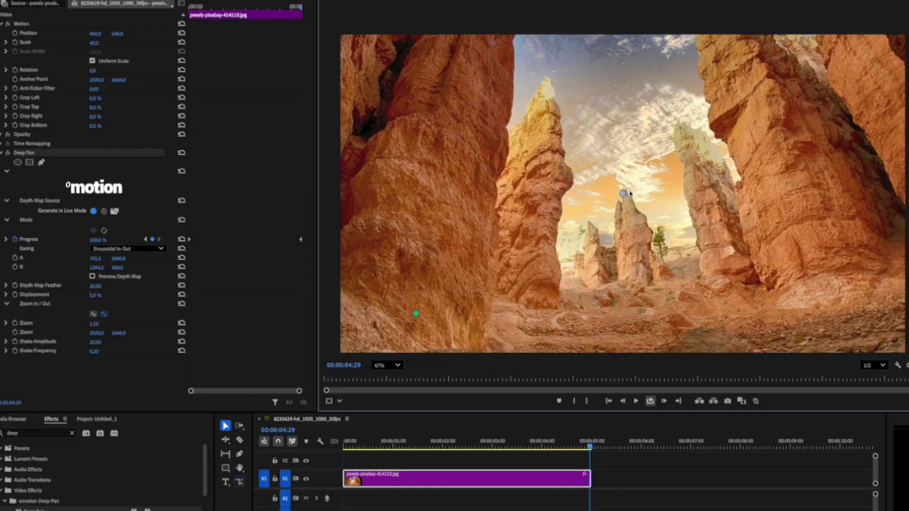
drag(629, 193, 446, 186)
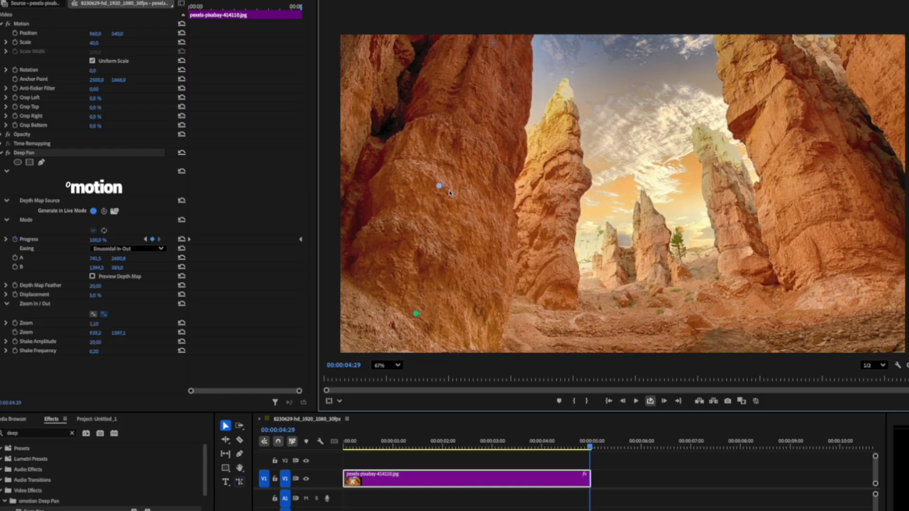
Raise Deep Pan Displacement to 15% and preview the stronger parallax.
click(99, 294)
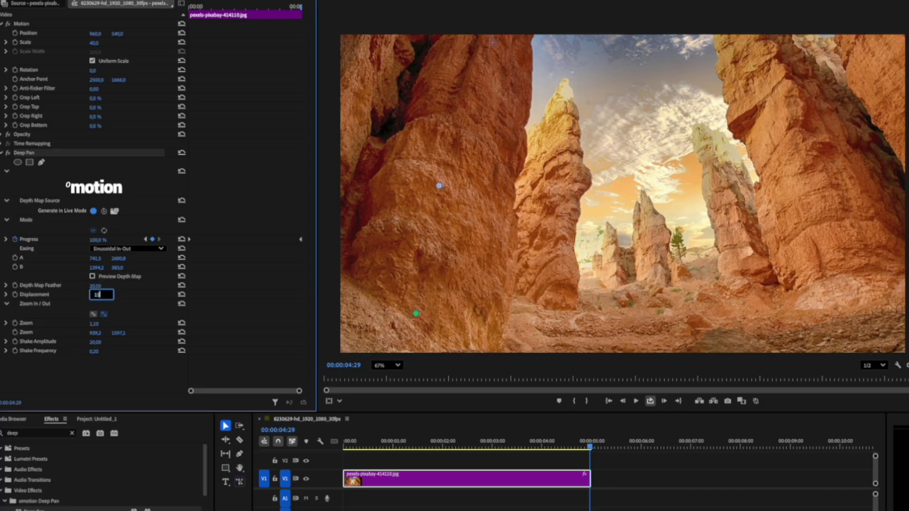
key(Return)
key(space)
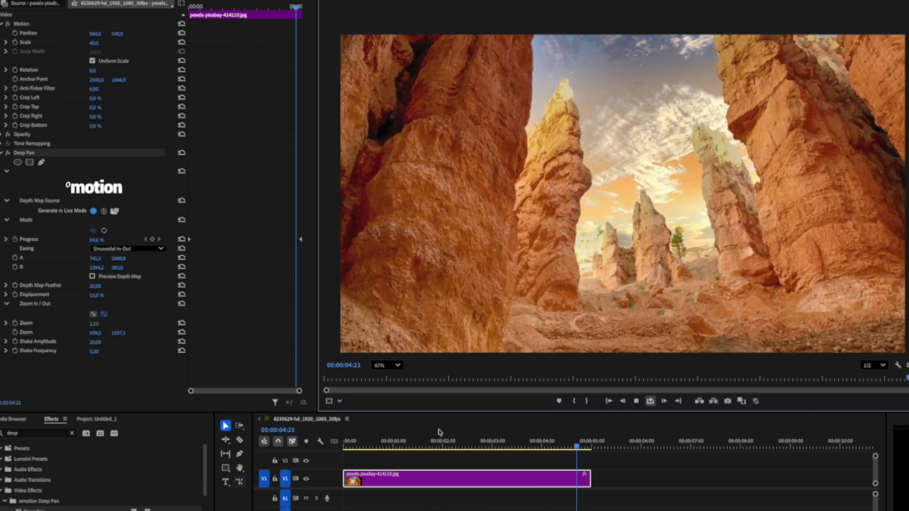
key(space)
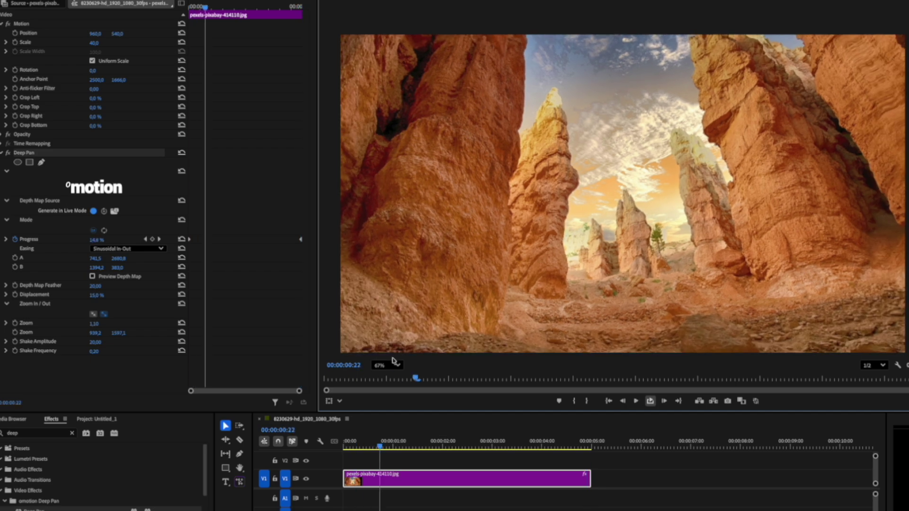
Show the Deep Pan control points, move point A higher up the left rock, and preview.
click(115, 153)
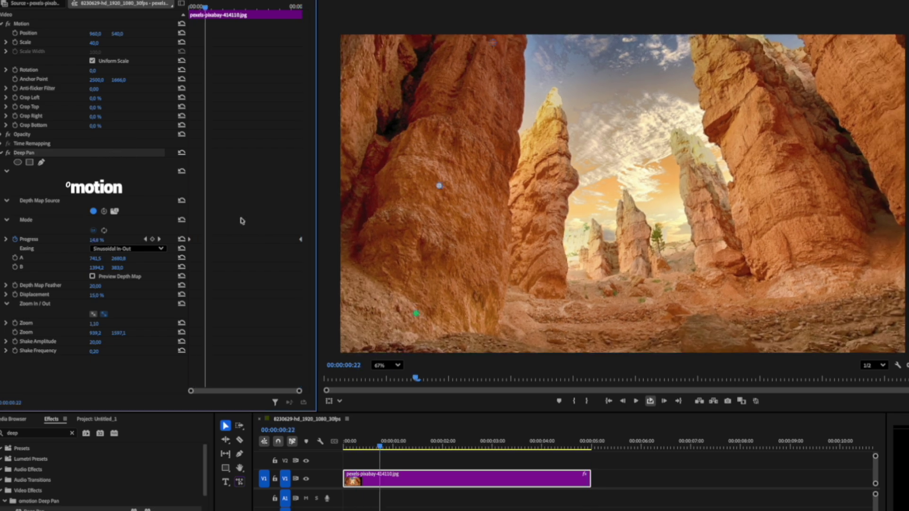
drag(417, 315, 383, 199)
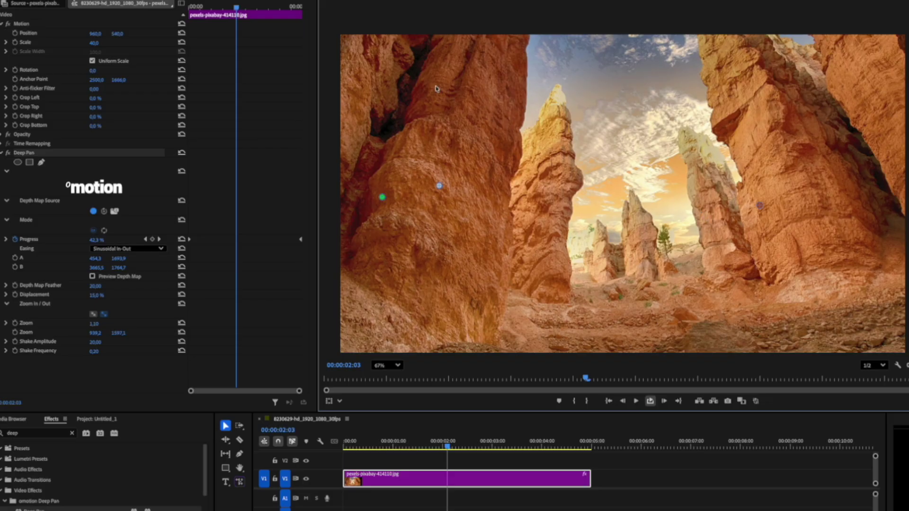
key(space)
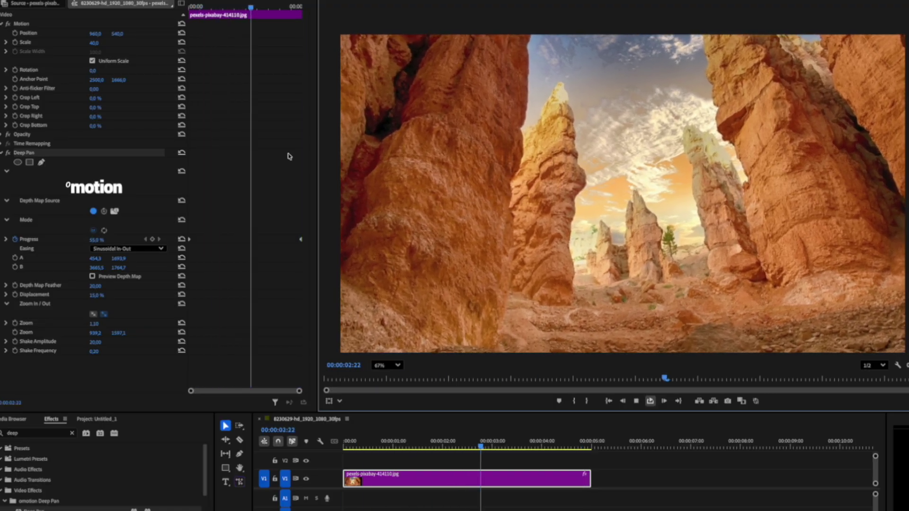
Set Depth Map Feather to 40 and place the motocross photo on V2 above the canyon clip.
click(98, 287)
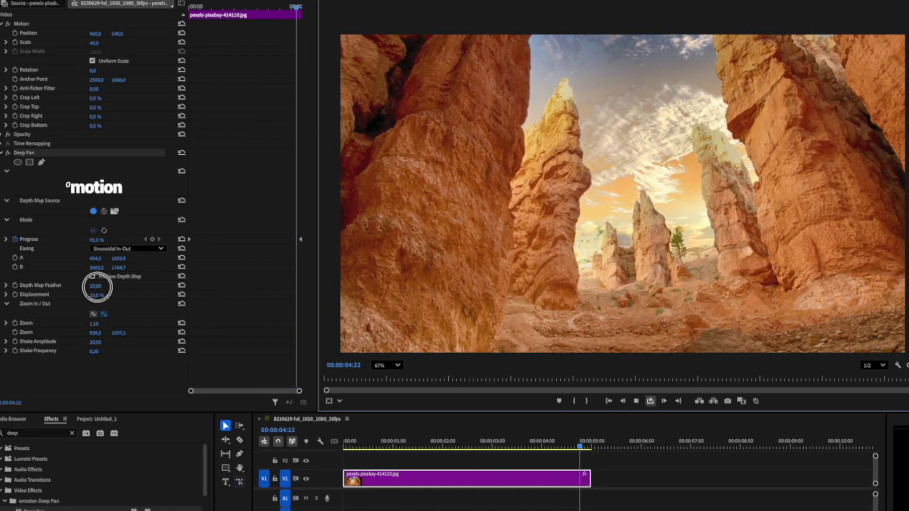
text(40)
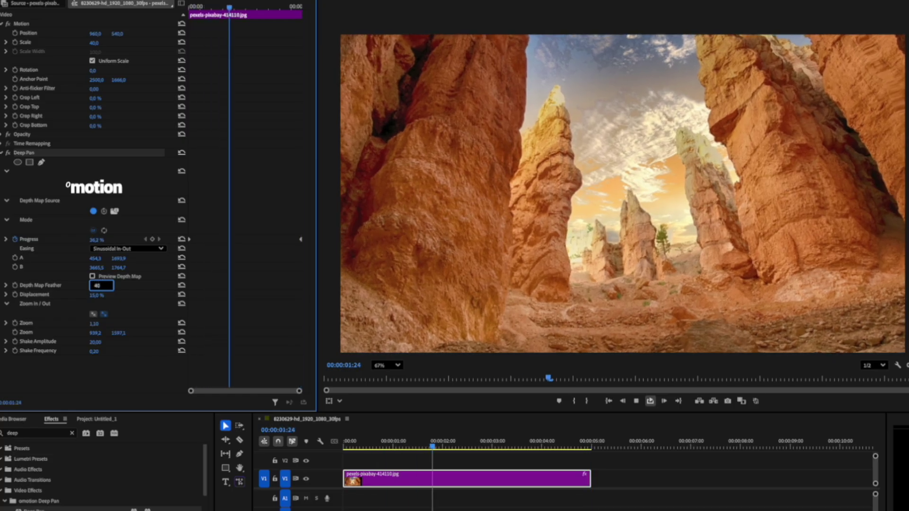
key(Return)
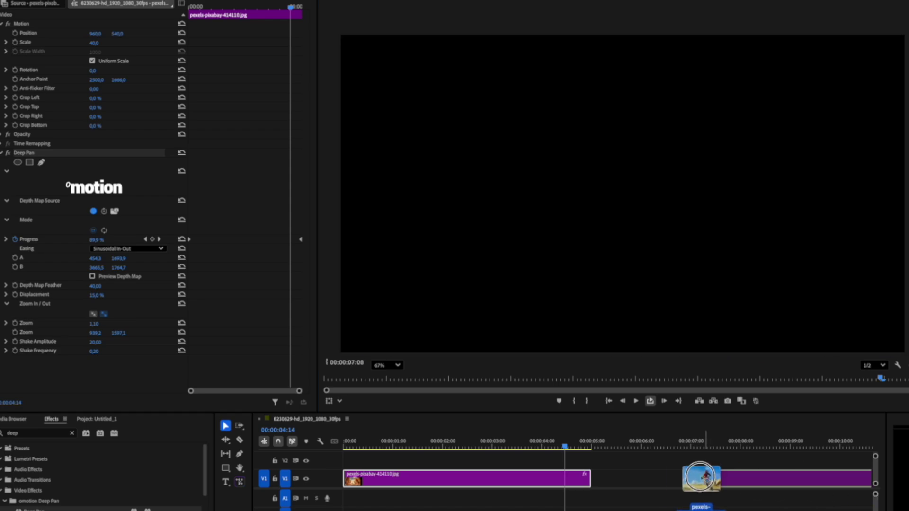
drag(700, 477, 351, 468)
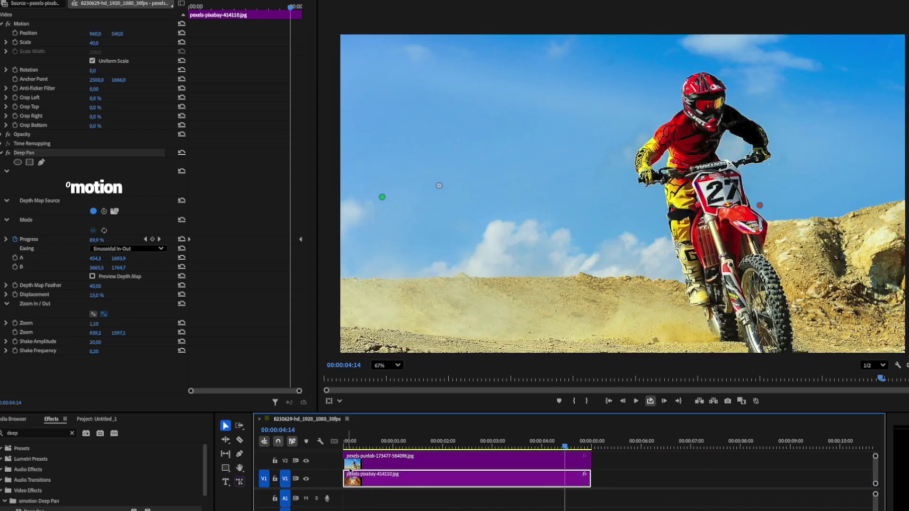
Delete the canyon clip from the lower track.
click(410, 478)
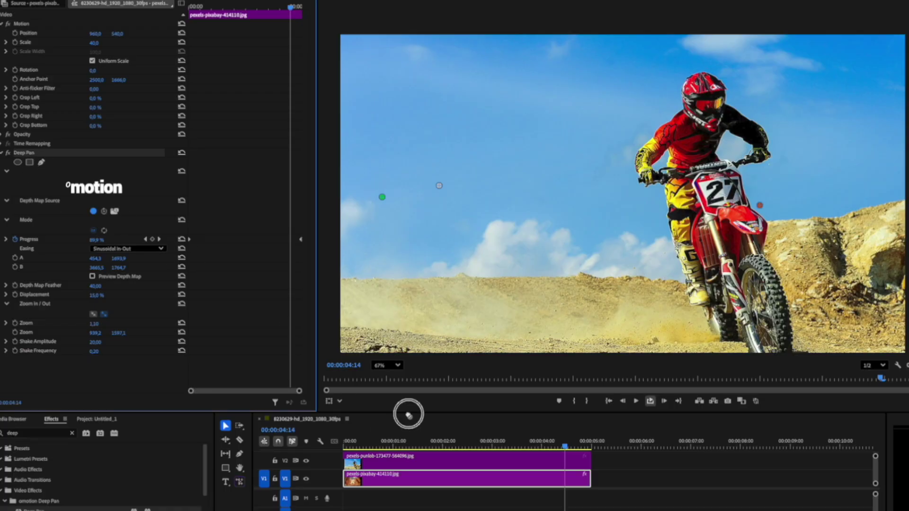
click(429, 462)
click(425, 478)
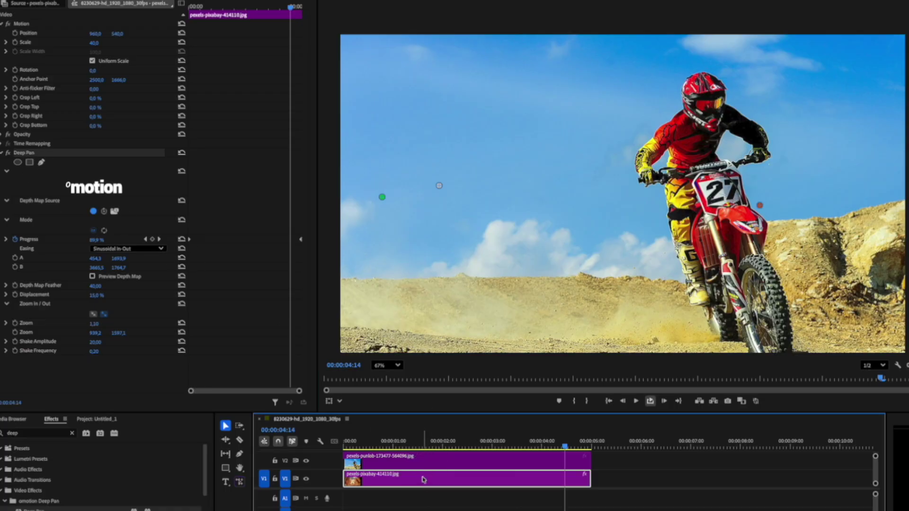
key(Delete)
click(419, 466)
Apply Deep Pan to the motocross clip and play it from the start.
drag(33, 509, 428, 464)
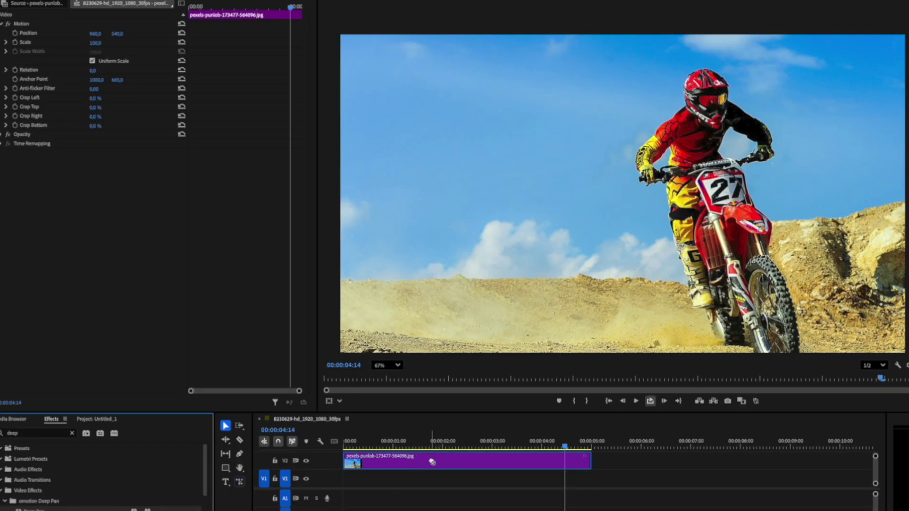
key(Home)
key(space)
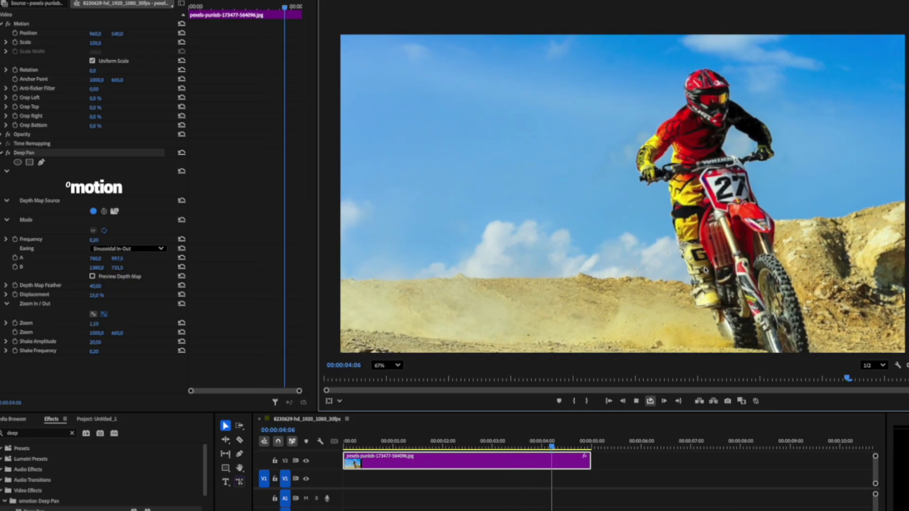
key(space)
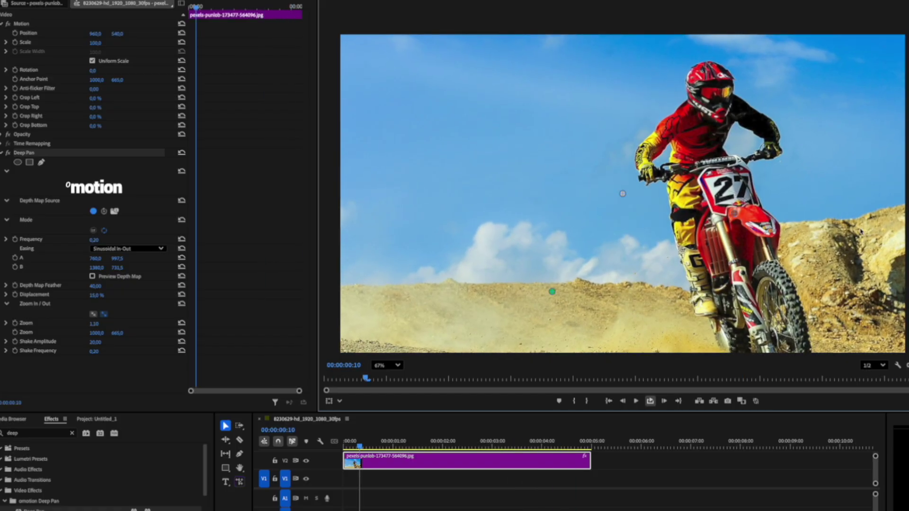
Move Deep Pan point A onto the front wheel and point B to the rider's helmet, then preview.
drag(553, 292, 760, 327)
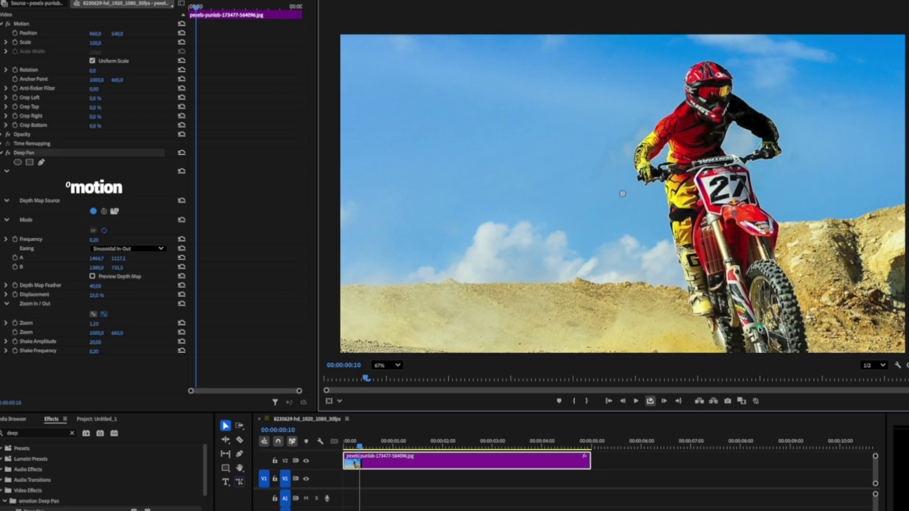
drag(732, 222, 705, 96)
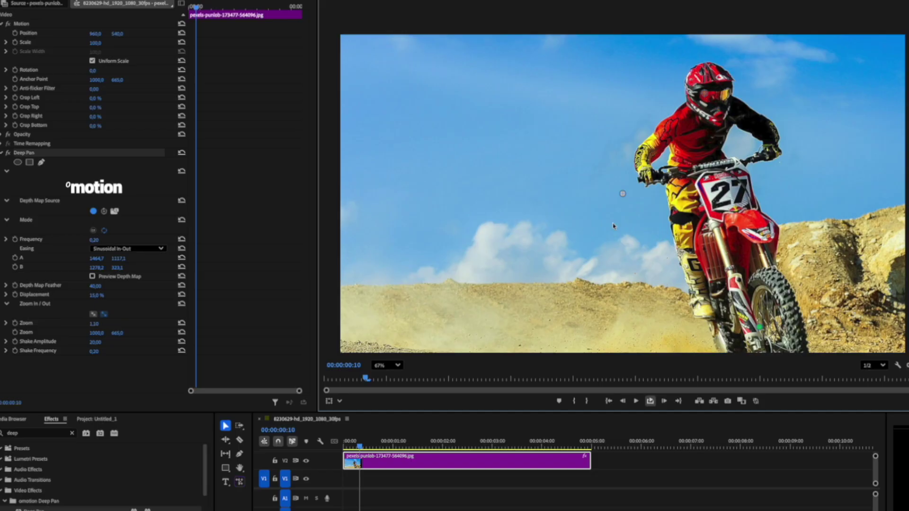
key(space)
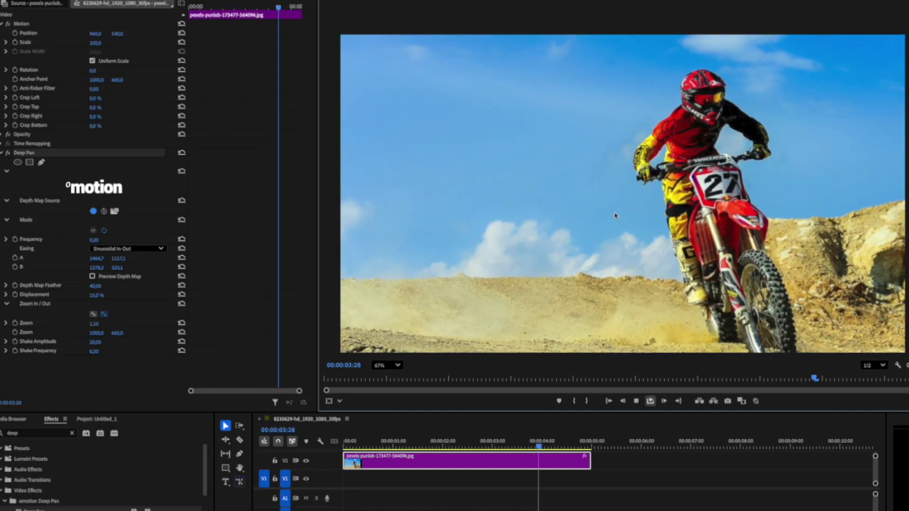
key(space)
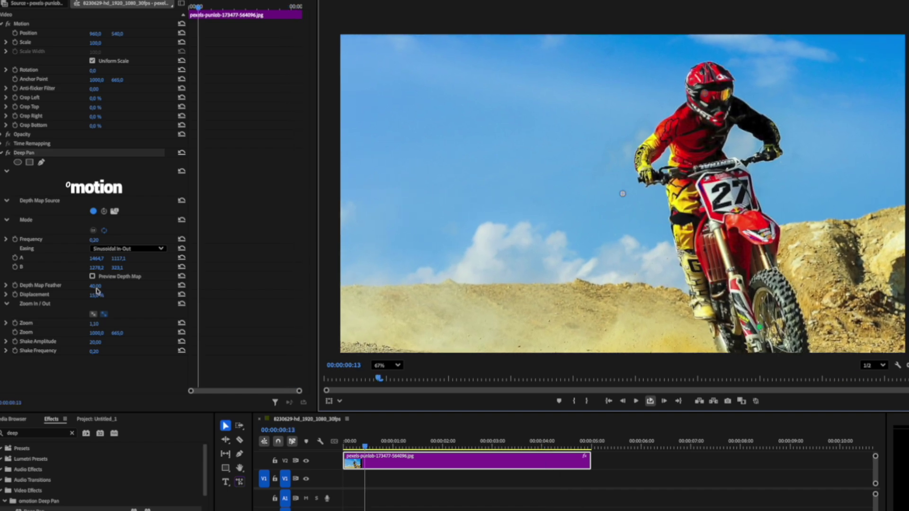
Set Depth Map Feather to 45 and Displacement to 10%, then play back the result.
click(96, 286)
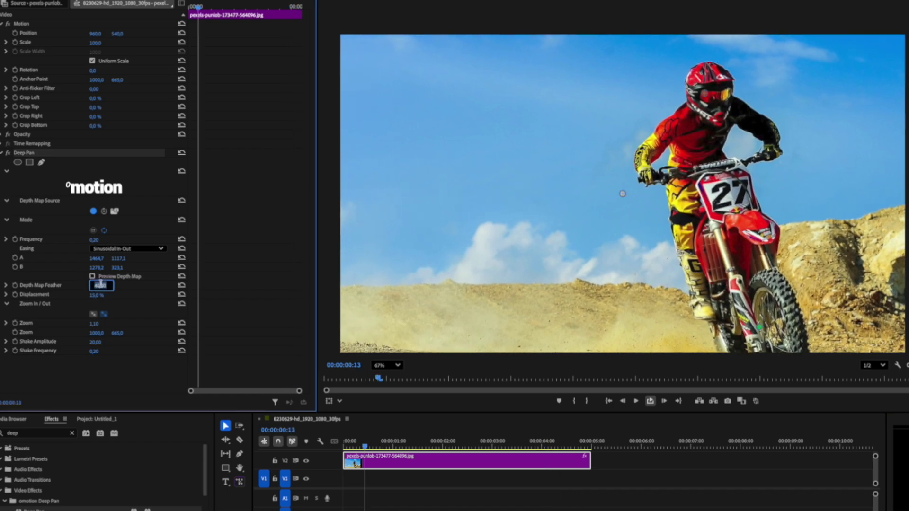
text(45)
key(Tab)
text(10)
key(Return)
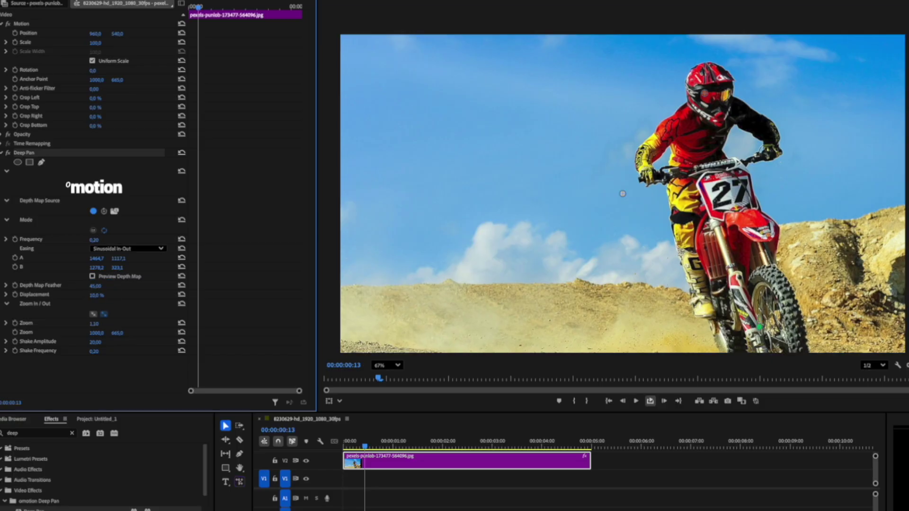
key(space)
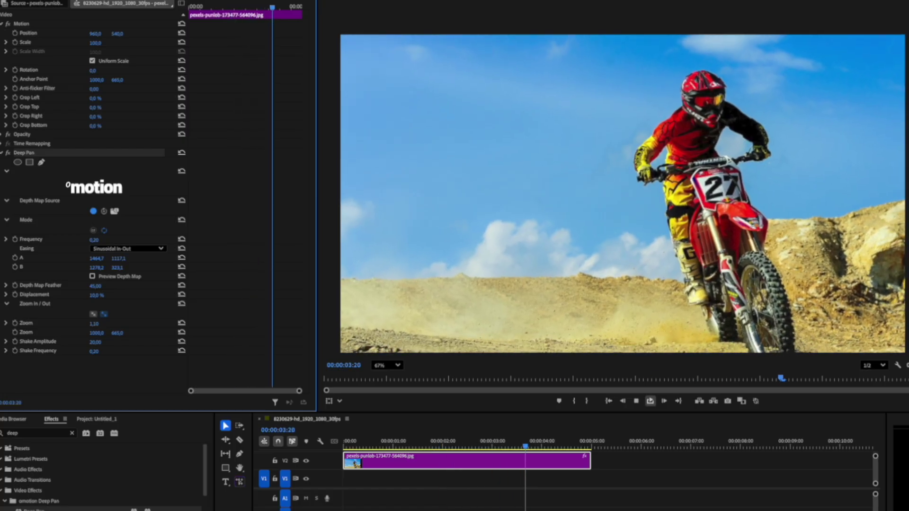
Set the motocross clip's Deep Pan Zoom to 1.50 and Shake Amplitude to 250, then preview.
click(395, 445)
key(space)
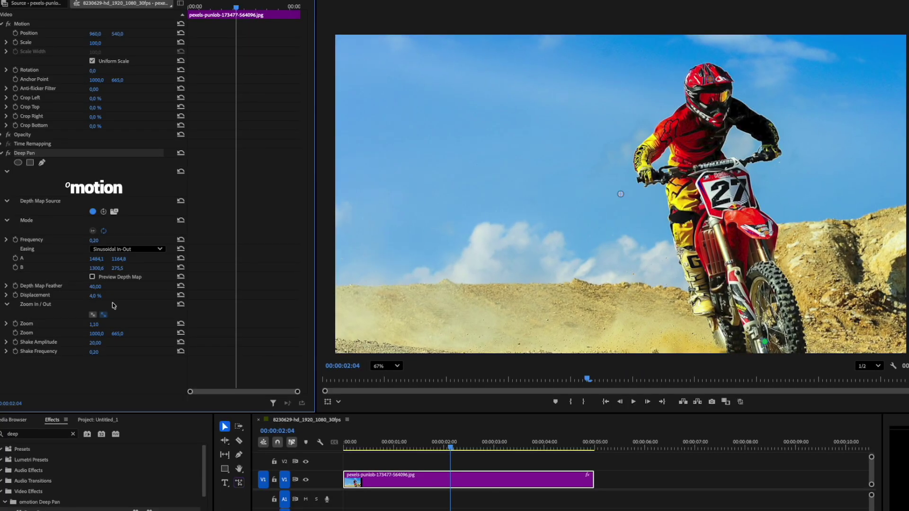
click(101, 323)
key(Return)
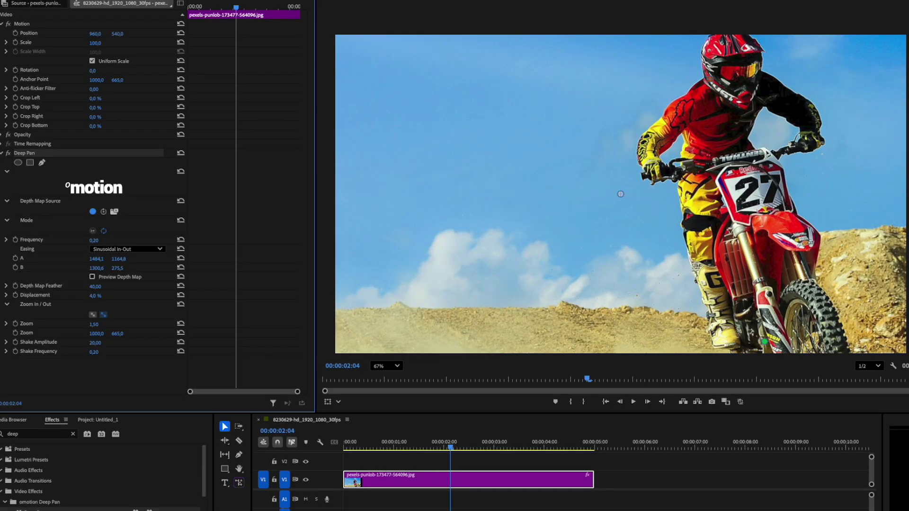
click(93, 345)
text(1,50)
key(Return)
key(Return)
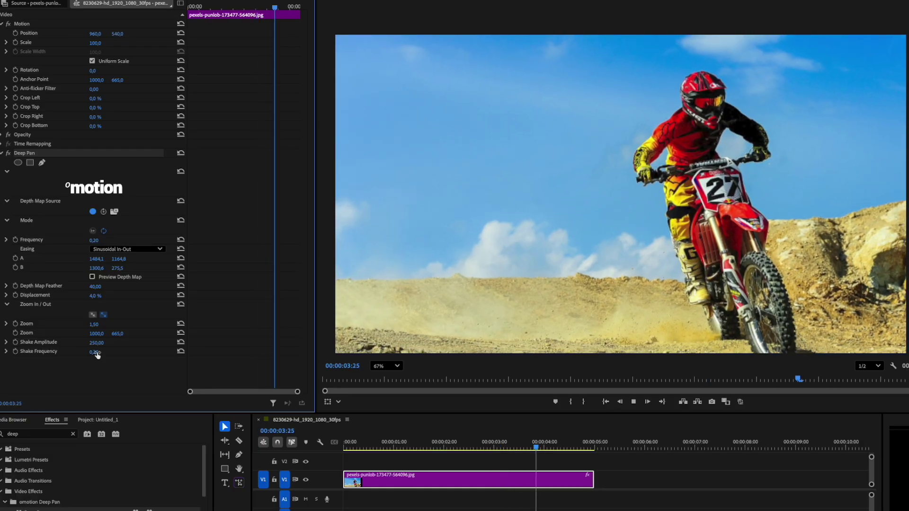
key(space)
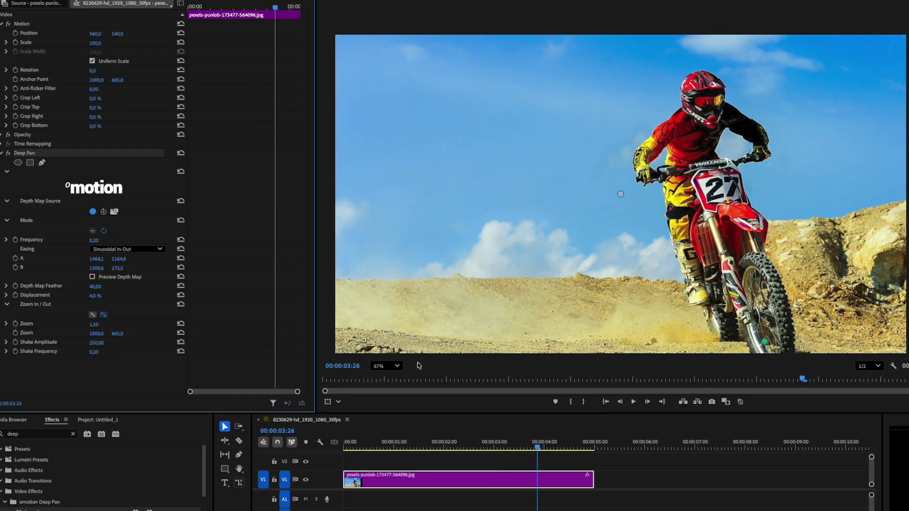